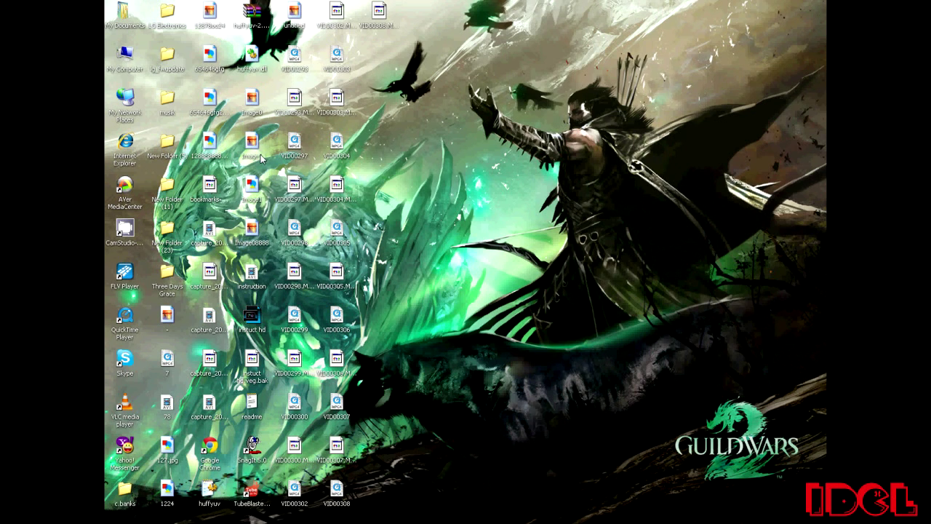
- Launch Vegas Pro 8.0 from the Start menu's Sony program folder
{"action": "key", "text": "super"}
{"action": "mouse_move", "coordinate": [167, 164]}
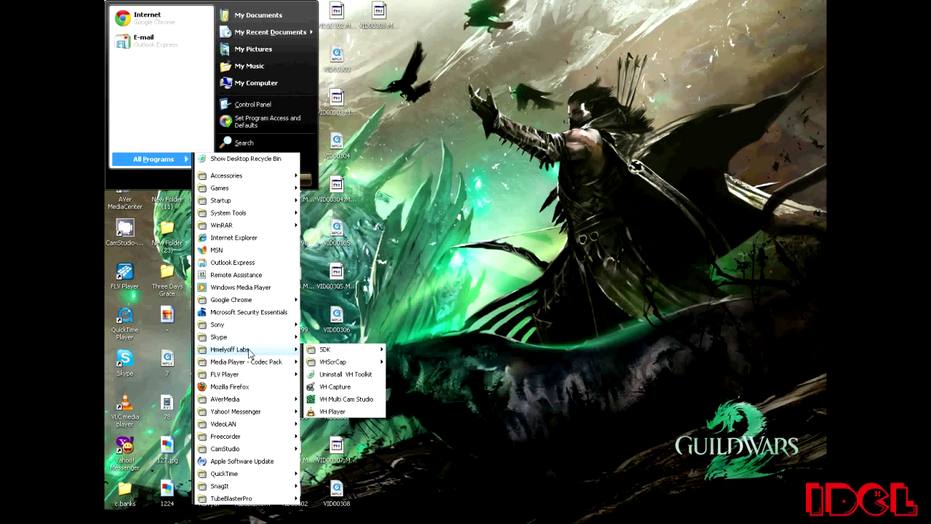
{"action": "mouse_move", "coordinate": [249, 331]}
{"action": "mouse_move", "coordinate": [320, 327]}
{"action": "left_click", "coordinate": [385, 327]}
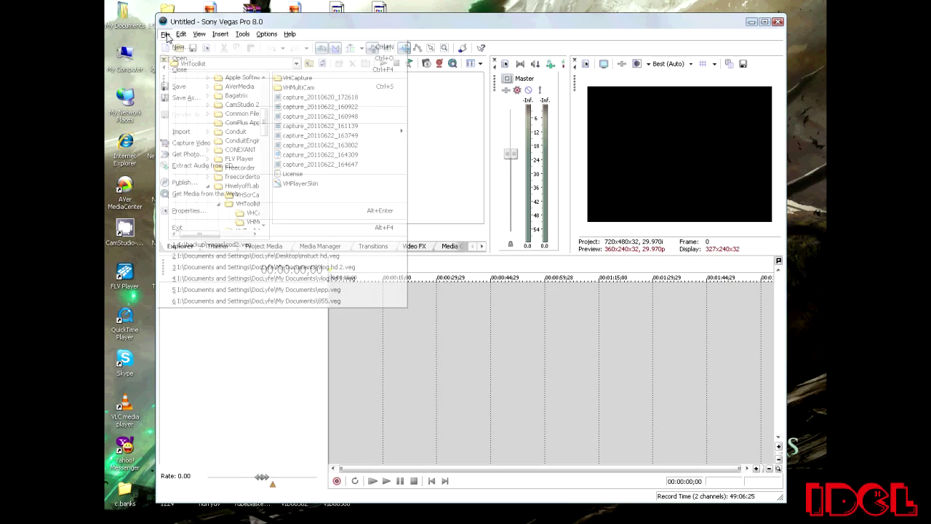
{"action": "left_click", "coordinate": [165, 34]}
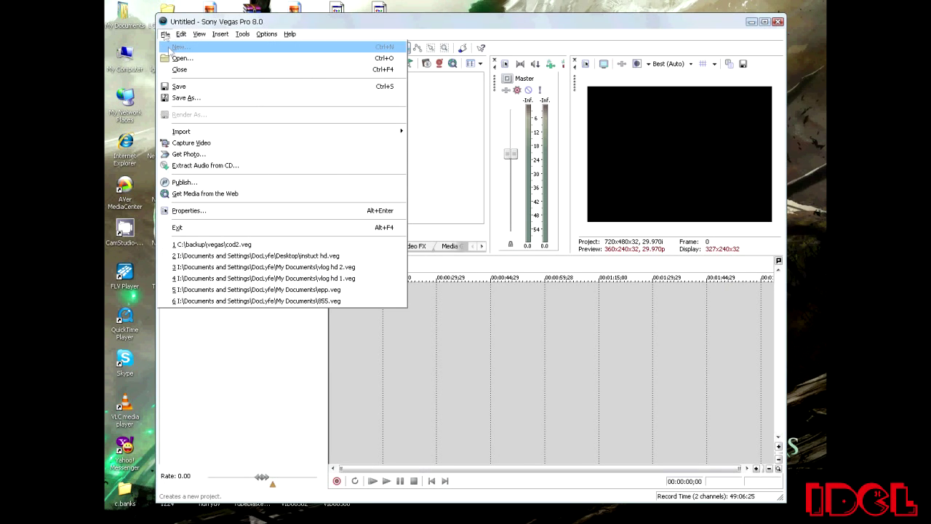
- Create a new project from the HDV 720-30p template with Best full-resolution rendering quality
{"action": "left_click", "coordinate": [166, 35]}
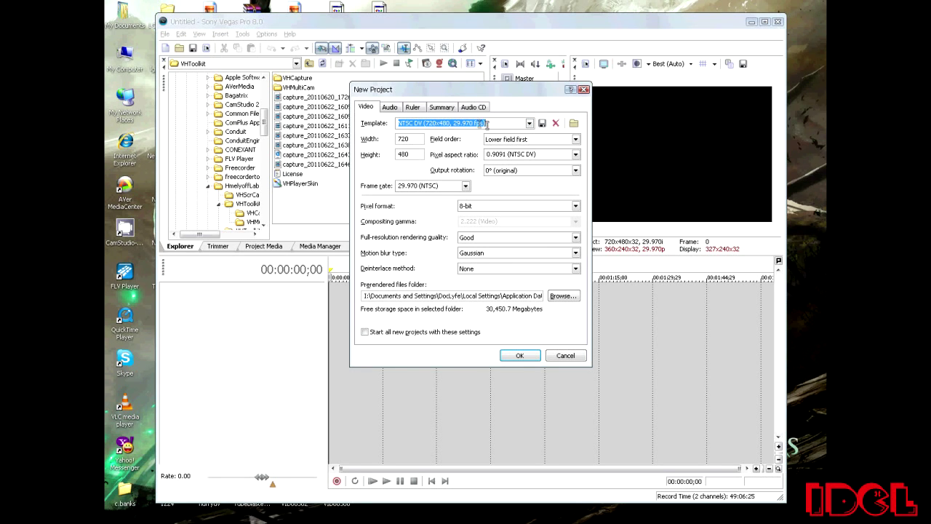
{"action": "left_click", "coordinate": [529, 123]}
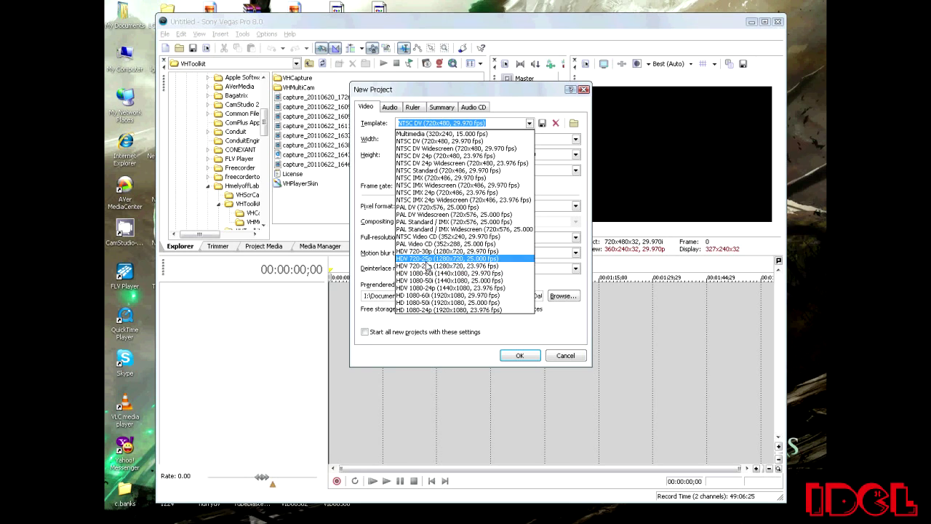
{"action": "left_click", "coordinate": [434, 251]}
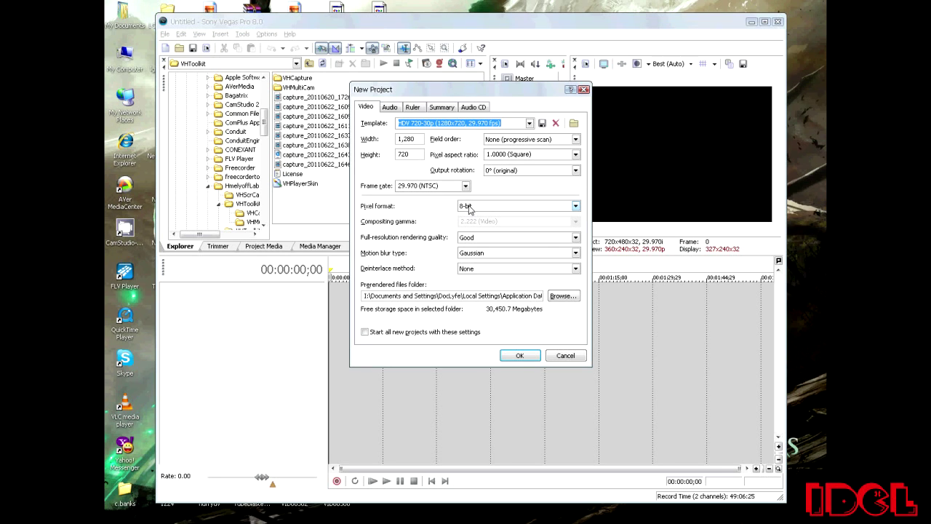
{"action": "left_click", "coordinate": [493, 238]}
{"action": "left_click", "coordinate": [489, 271]}
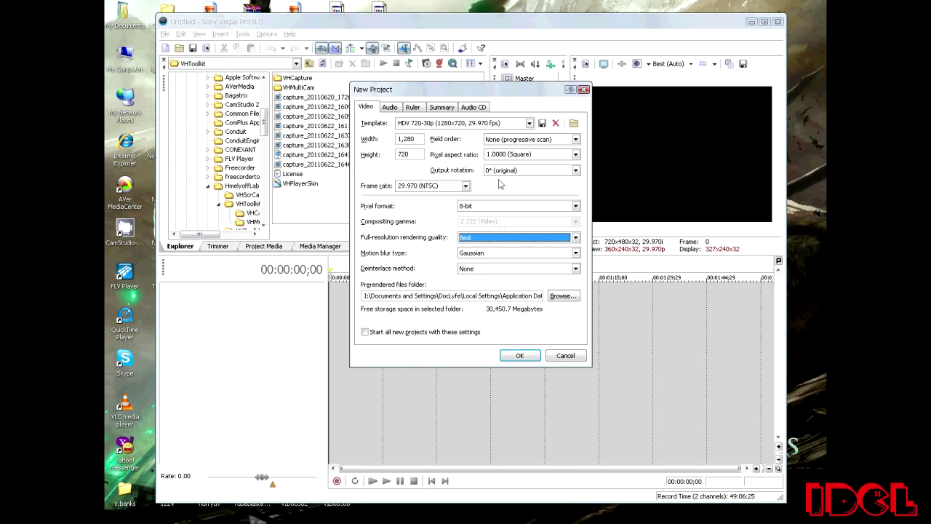
{"action": "left_click", "coordinate": [520, 355]}
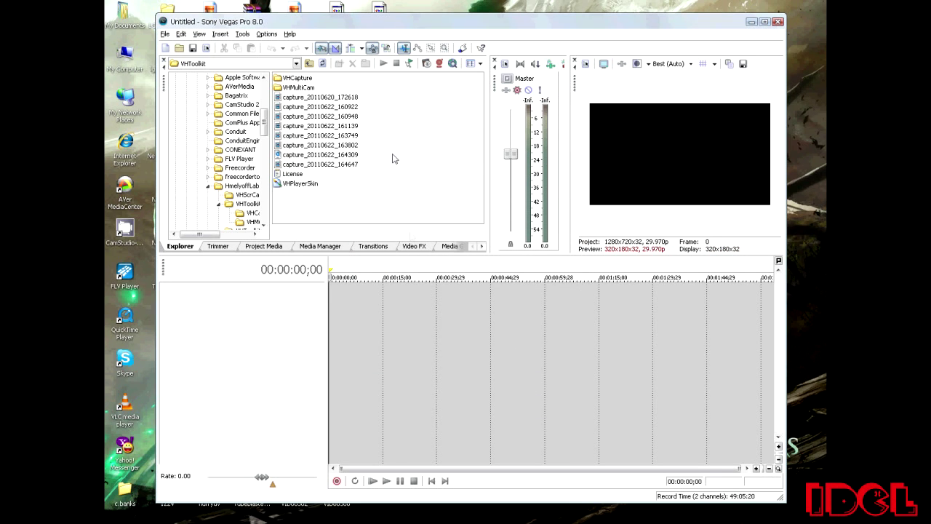
- Drag capture_20110622_164647 onto the timeline, maximize the window, and place the cursor at 00:00:04;07
{"action": "left_click", "coordinate": [334, 166]}
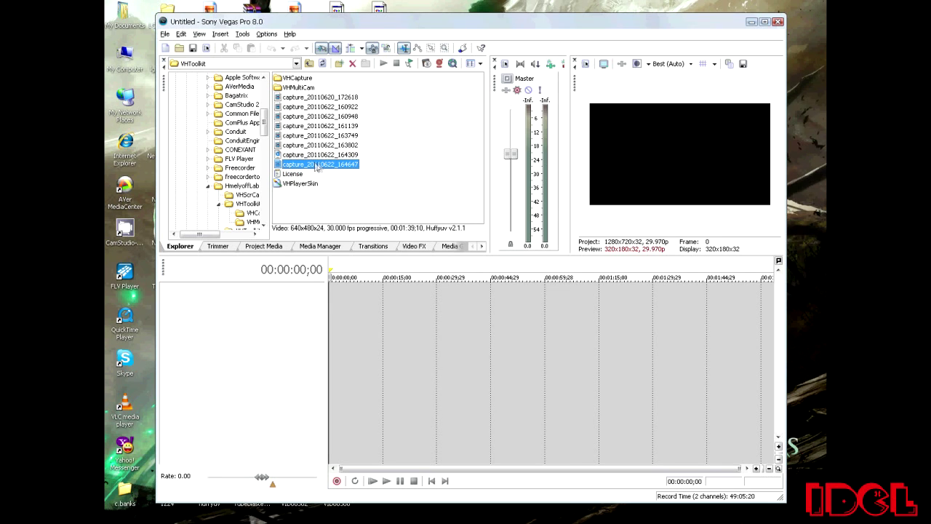
{"action": "left_click_drag", "start_coordinate": [315, 167], "coordinate": [337, 323]}
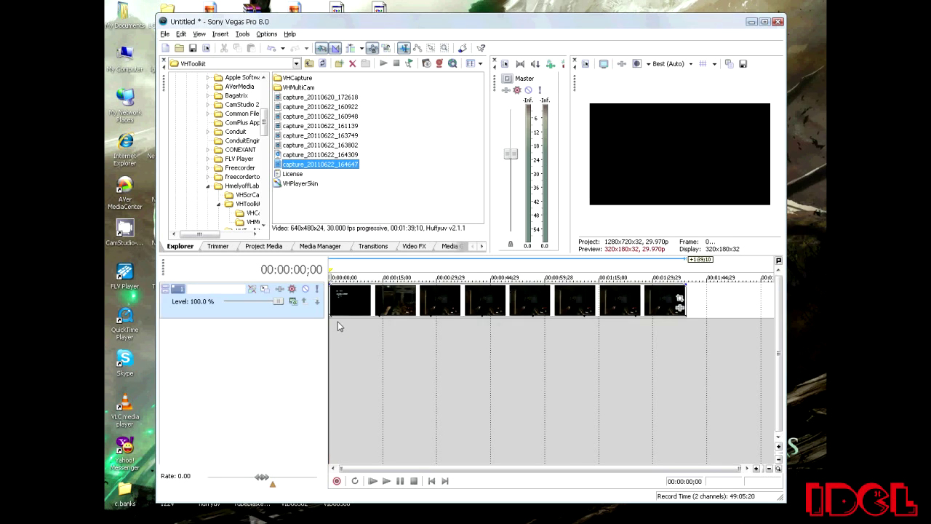
{"action": "left_click", "coordinate": [763, 22]}
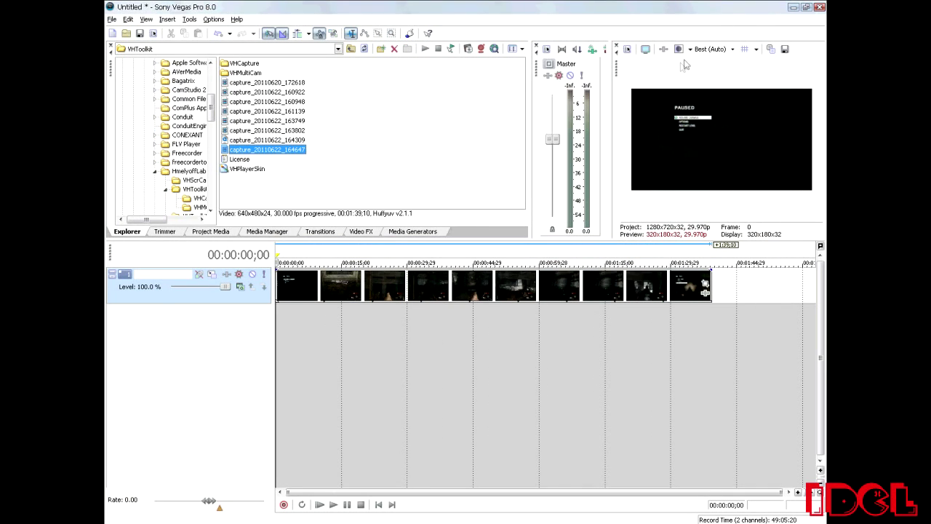
{"action": "left_click", "coordinate": [332, 328]}
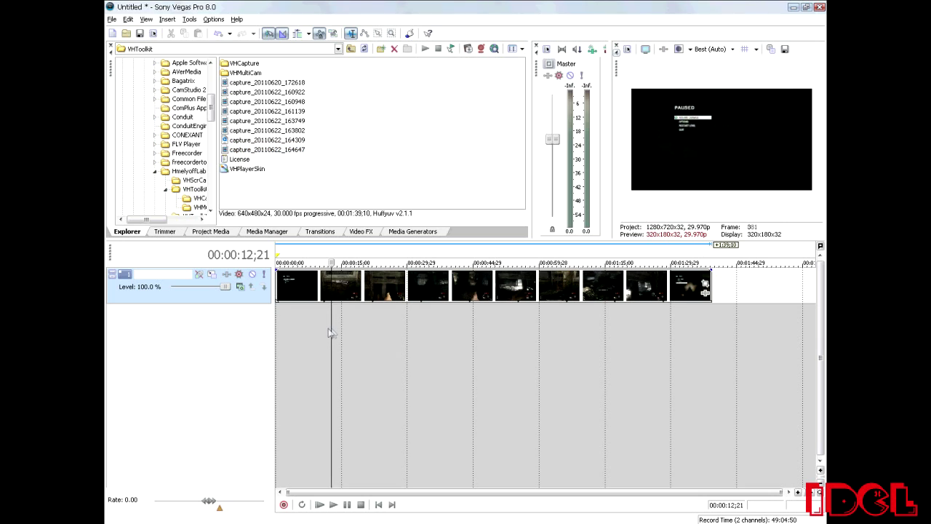
{"action": "left_click", "coordinate": [294, 342]}
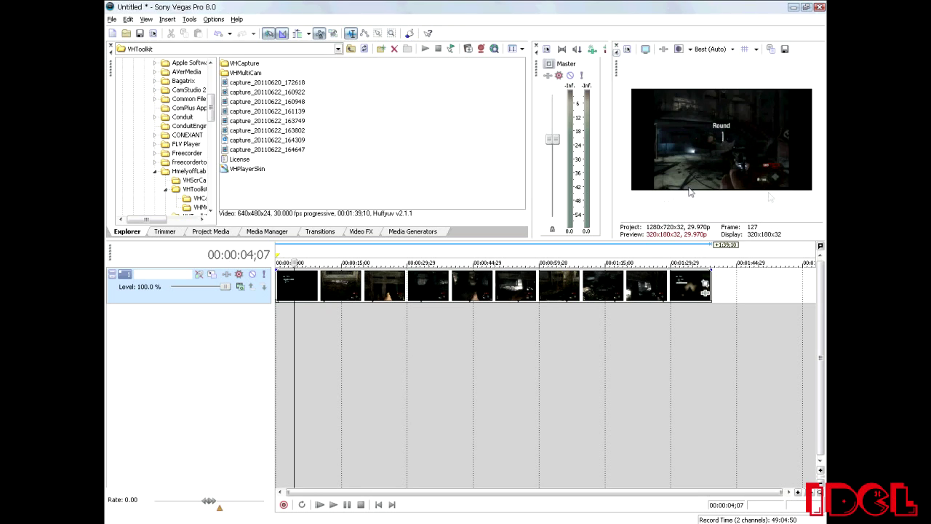
- Crop the clip's bottom edge in Event Pan/Crop so the frame measures 640x474
{"action": "left_click", "coordinate": [705, 286]}
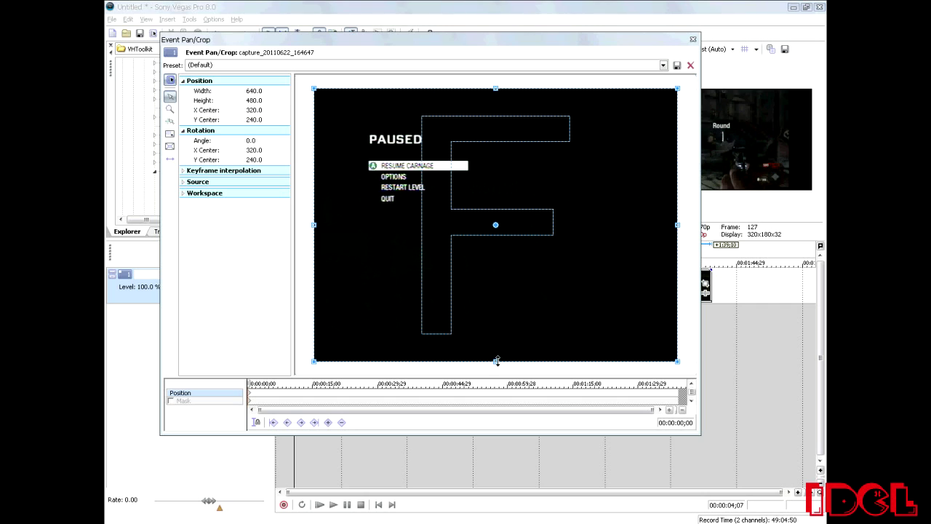
{"action": "left_click_drag", "start_coordinate": [495, 360], "coordinate": [496, 356]}
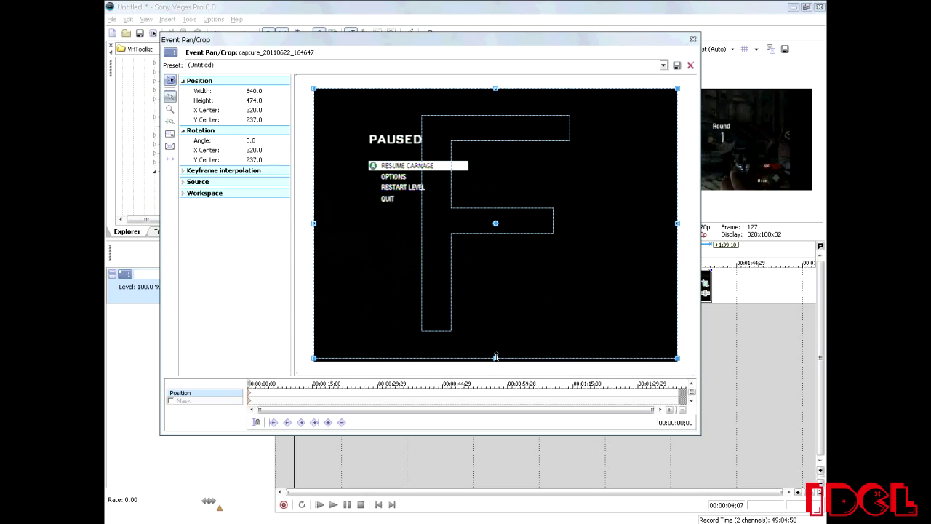
{"action": "left_click", "coordinate": [693, 39]}
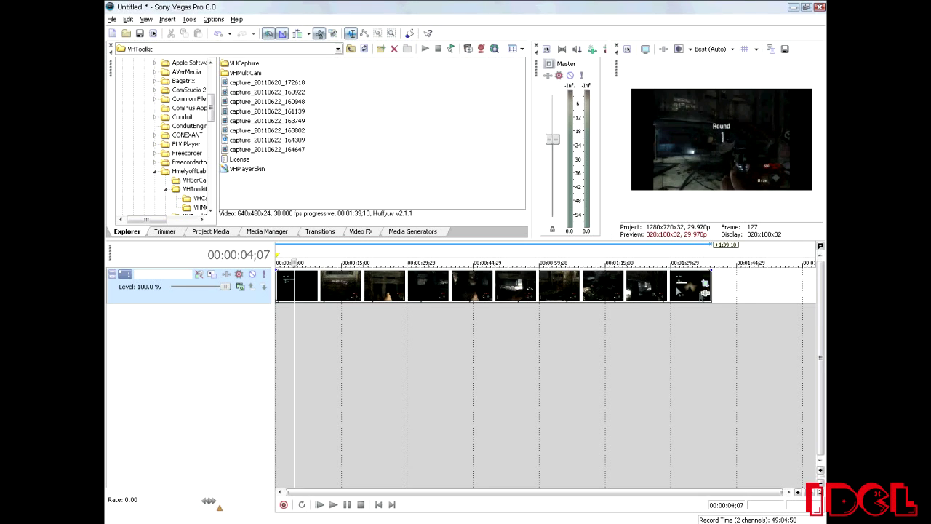
{"action": "right_click", "coordinate": [677, 290]}
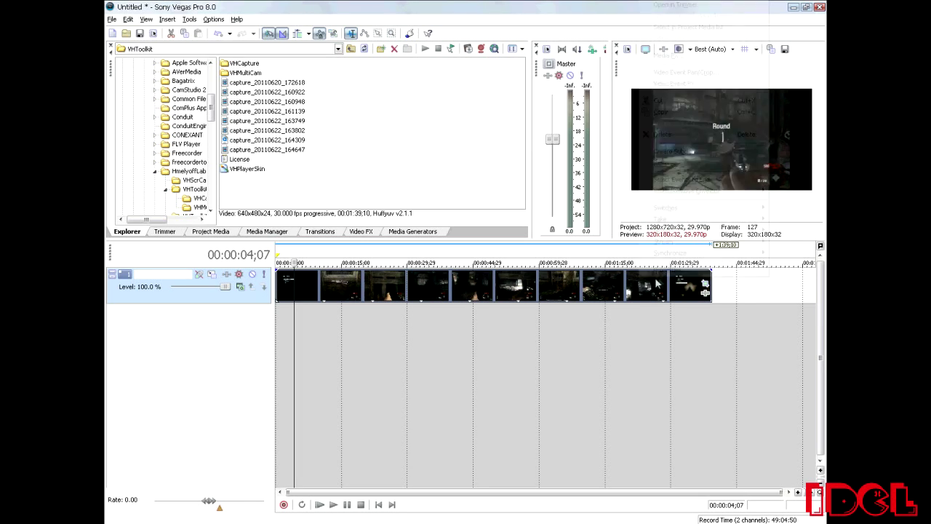
- Add Sony Sharpen, Sony Brightness and Contrast, and Sony Color Corrector to the clip's Video Event FX chain
{"action": "left_click", "coordinate": [677, 85]}
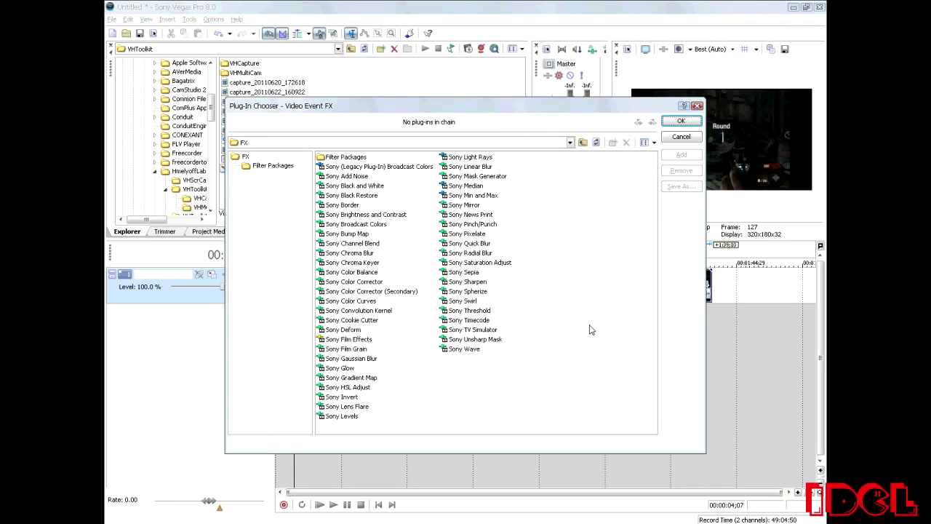
{"action": "double_click", "coordinate": [473, 281]}
{"action": "double_click", "coordinate": [380, 216]}
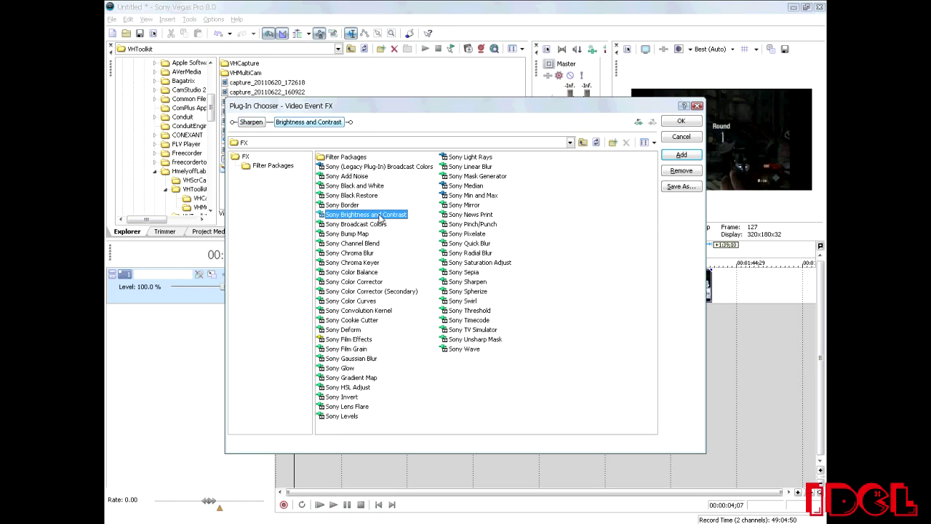
{"action": "double_click", "coordinate": [371, 282]}
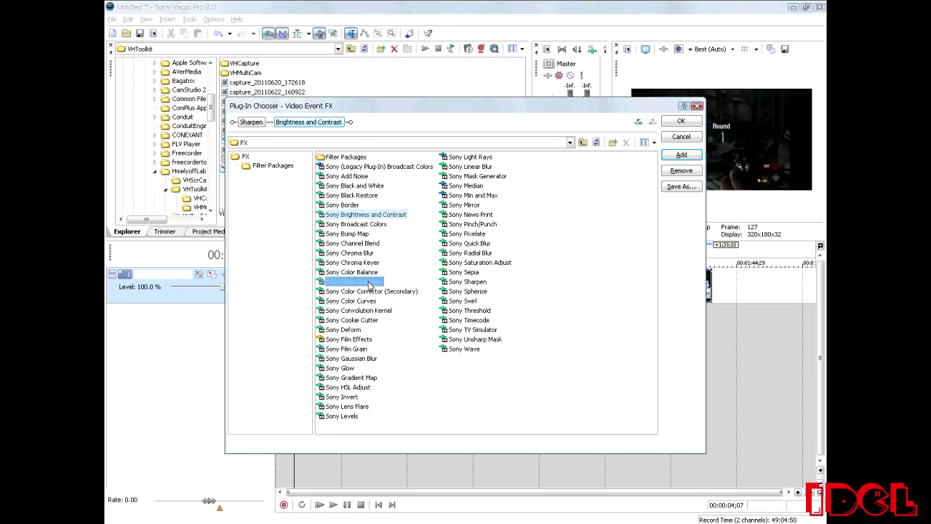
{"action": "left_click", "coordinate": [672, 121]}
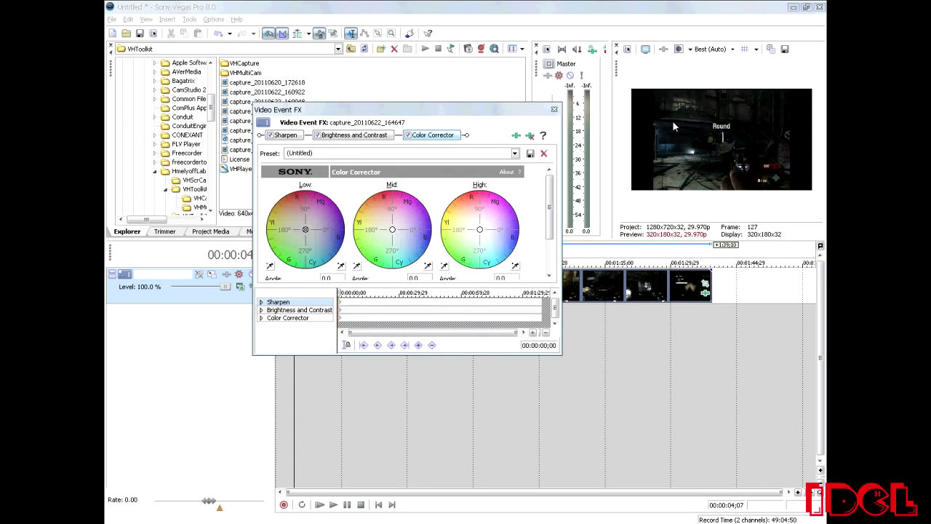
- Raise the Sharpen amount to 0.005, brighten the clip slightly, and lower contrast to -0.07
{"action": "left_click", "coordinate": [287, 135]}
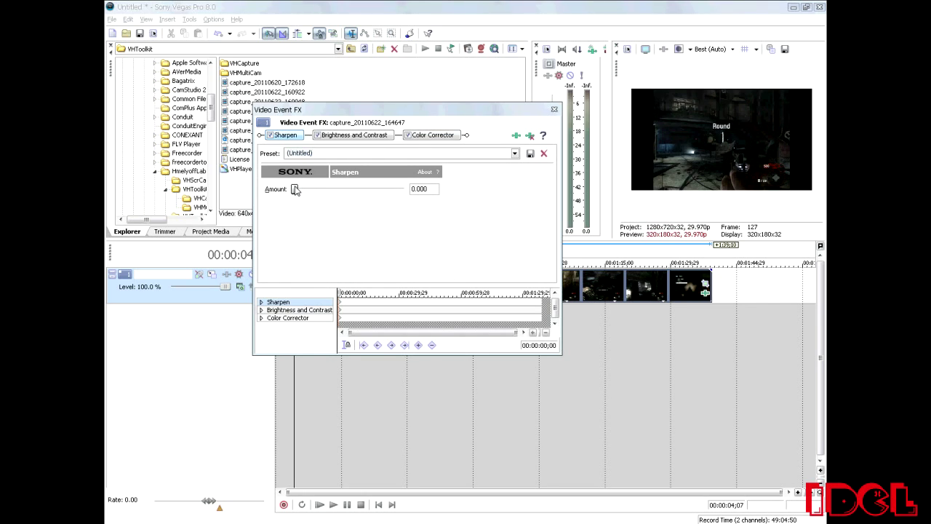
{"action": "left_click_drag", "start_coordinate": [296, 190], "coordinate": [296, 190]}
{"action": "left_click", "coordinate": [347, 136]}
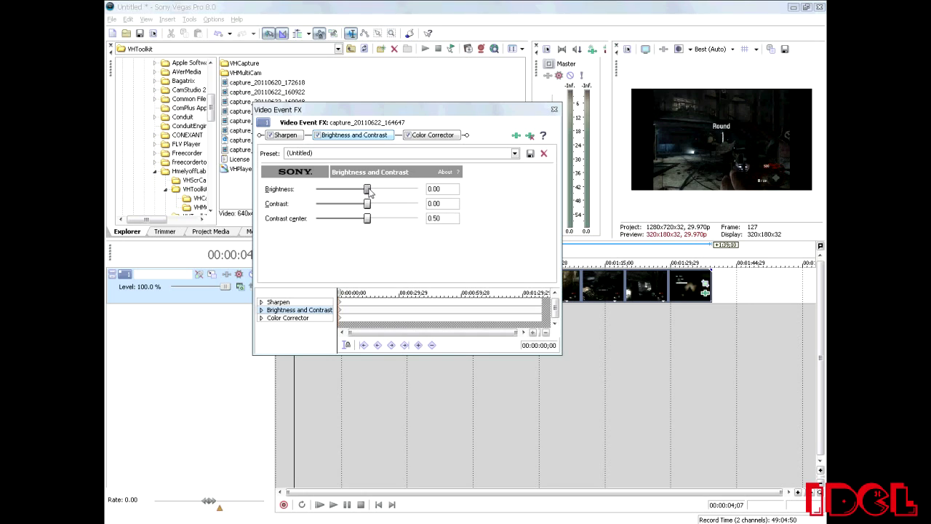
{"action": "left_click_drag", "start_coordinate": [368, 192], "coordinate": [373, 193]}
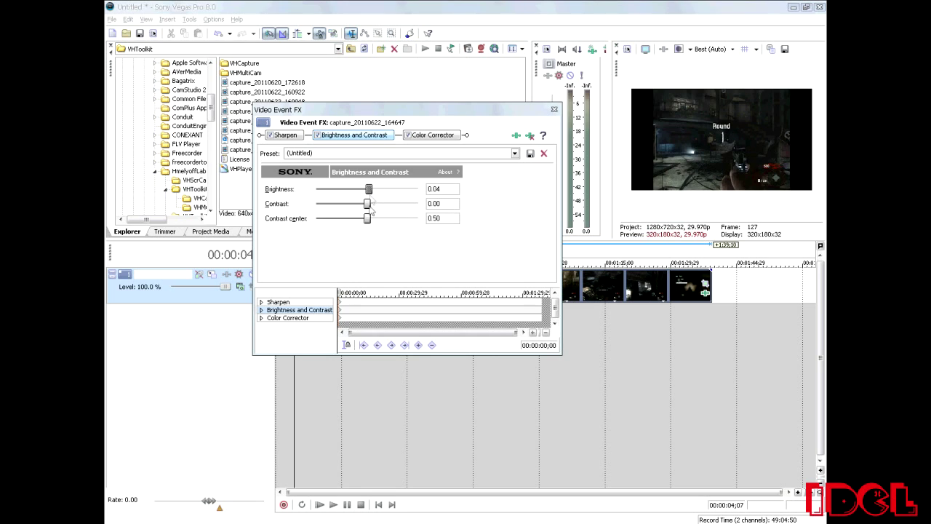
{"action": "left_click_drag", "start_coordinate": [367, 204], "coordinate": [366, 210]}
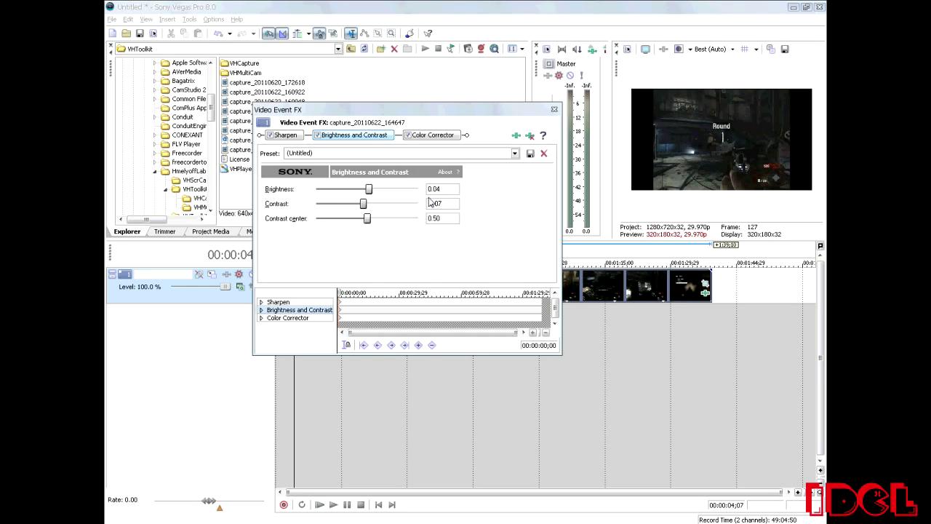
- Review the Color Corrector settings and close the Video Event FX window
{"action": "left_click", "coordinate": [440, 135]}
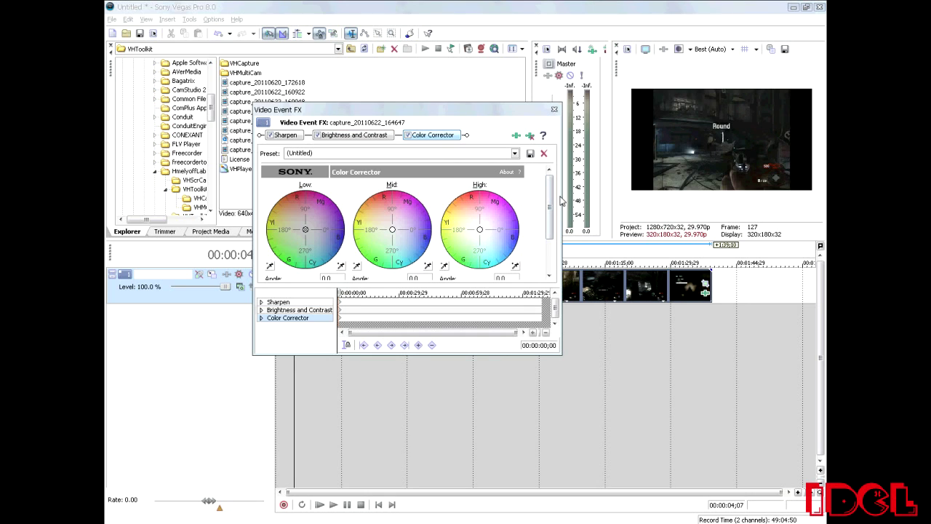
{"action": "left_click_drag", "start_coordinate": [549, 204], "coordinate": [549, 237]}
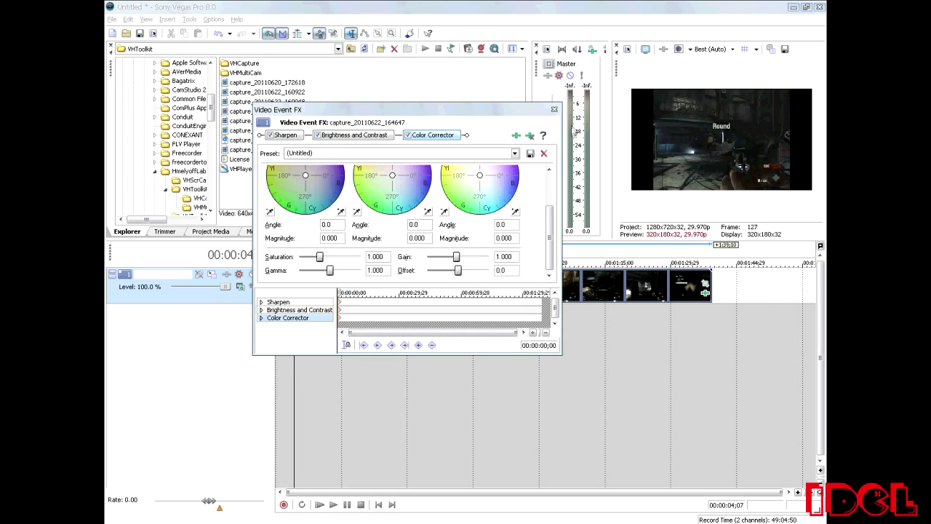
{"action": "left_click", "coordinate": [554, 109]}
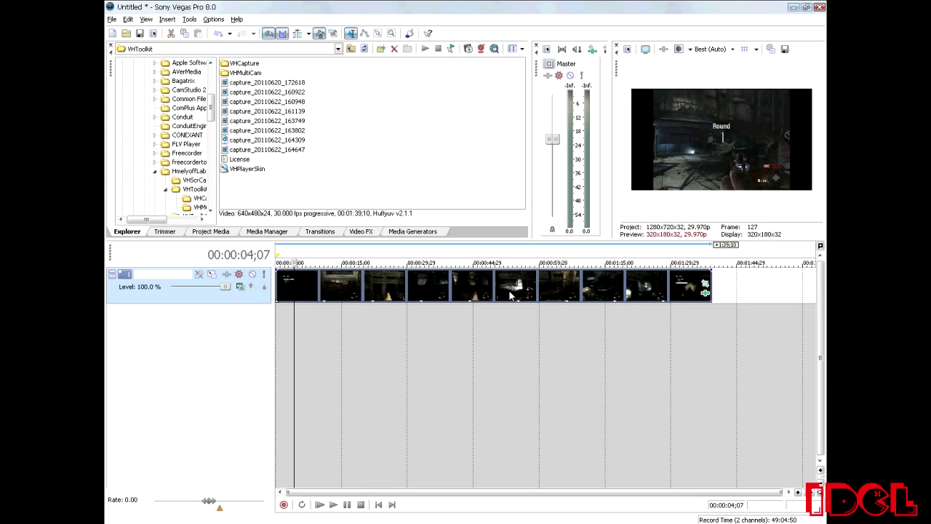
- Set up Render As with MainConcept MPEG-2 output and the HDV 720-30p template
{"action": "left_click", "coordinate": [112, 19]}
{"action": "left_click", "coordinate": [138, 101]}
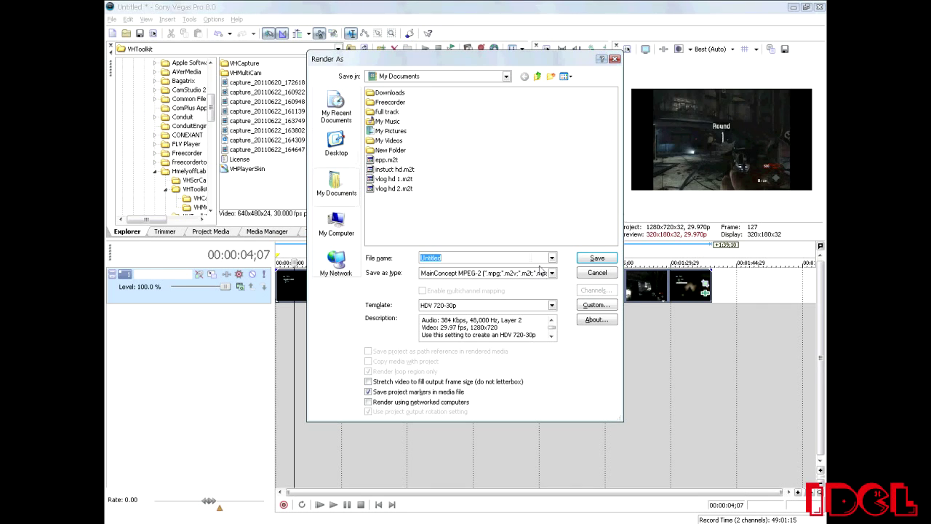
{"action": "left_click", "coordinate": [469, 274]}
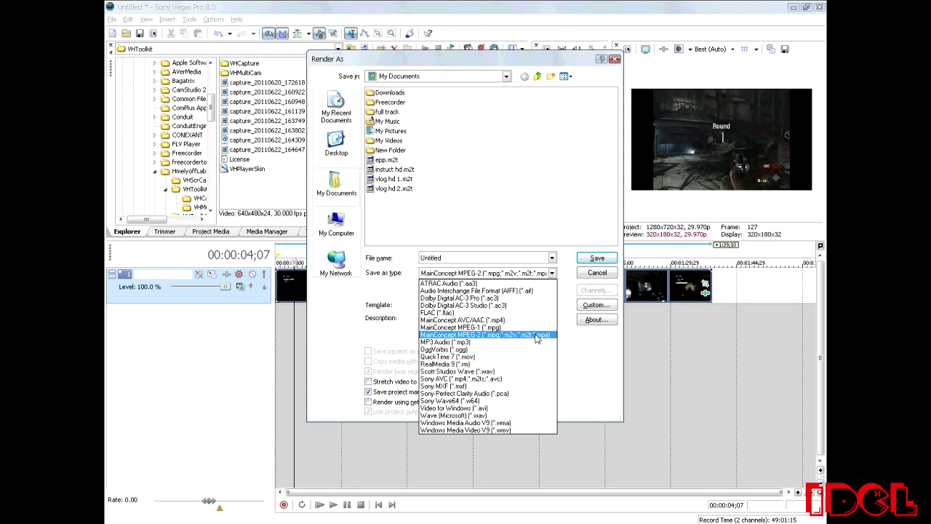
{"action": "left_click", "coordinate": [537, 336]}
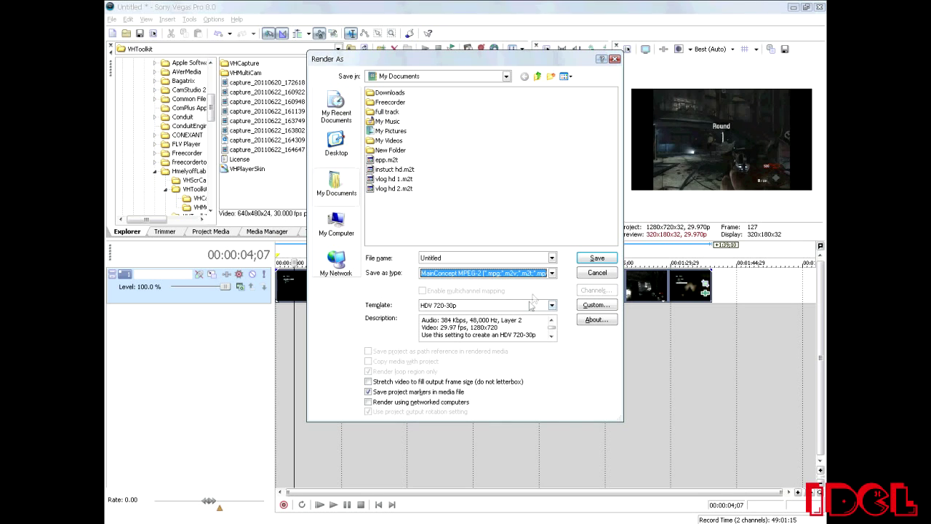
{"action": "left_click", "coordinate": [467, 306]}
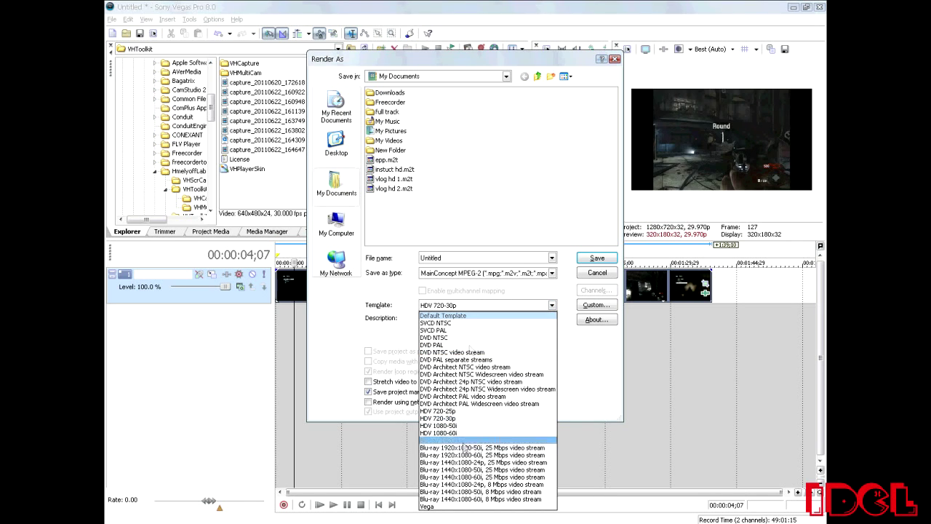
{"action": "left_click", "coordinate": [456, 419]}
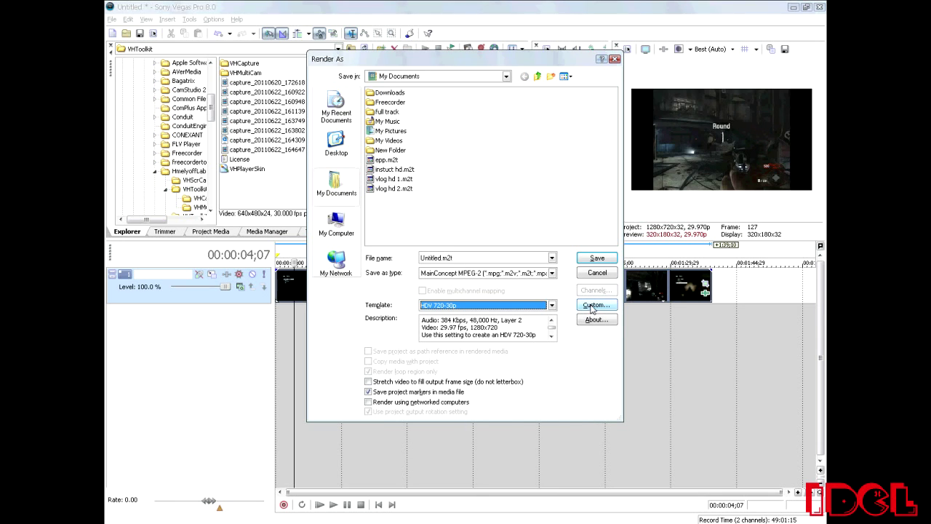
{"action": "left_click", "coordinate": [594, 307]}
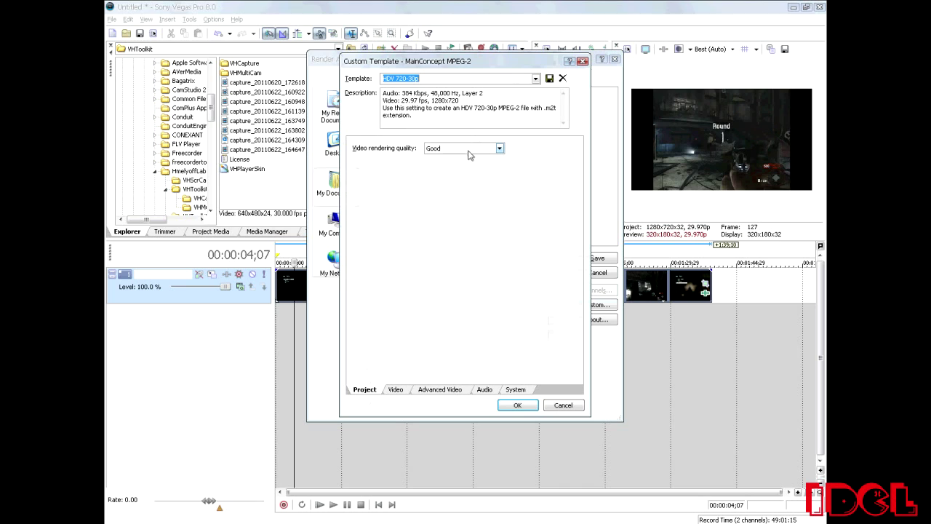
- Set the custom template's video rendering quality to Best, keeping frame rate at 29.970
{"action": "left_click", "coordinate": [447, 153]}
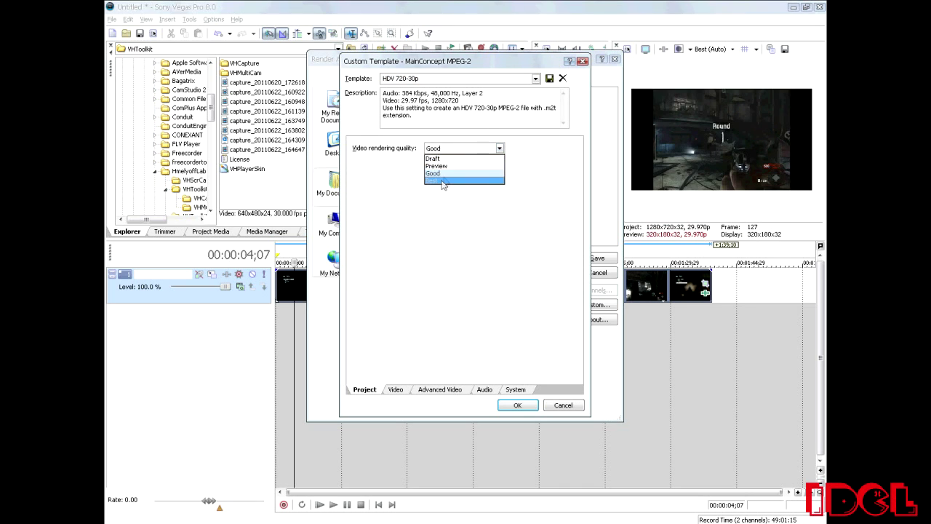
{"action": "left_click", "coordinate": [447, 179]}
{"action": "left_click", "coordinate": [396, 390]}
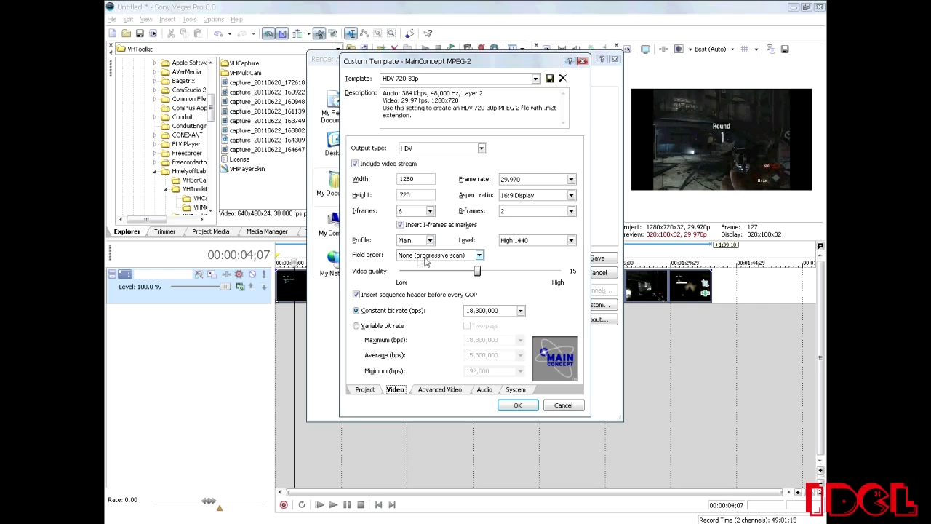
{"action": "left_click", "coordinate": [571, 179]}
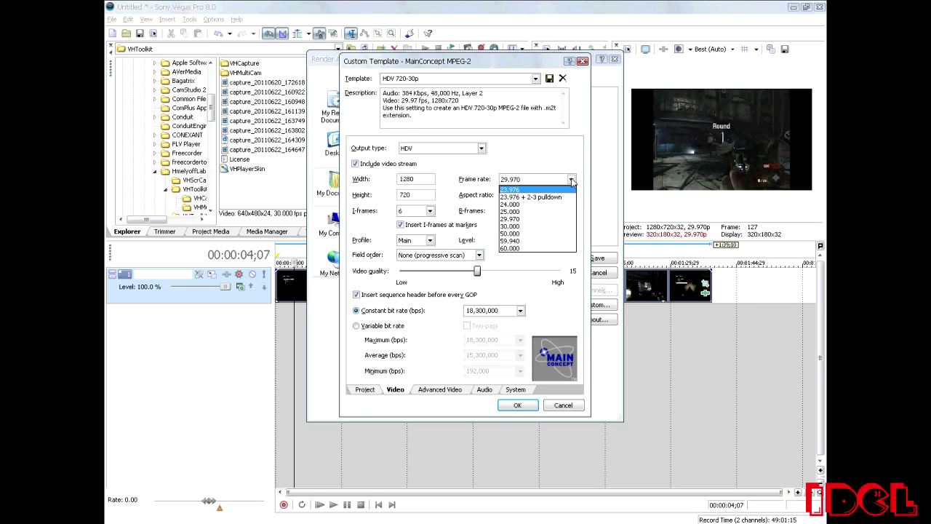
{"action": "left_click", "coordinate": [572, 179]}
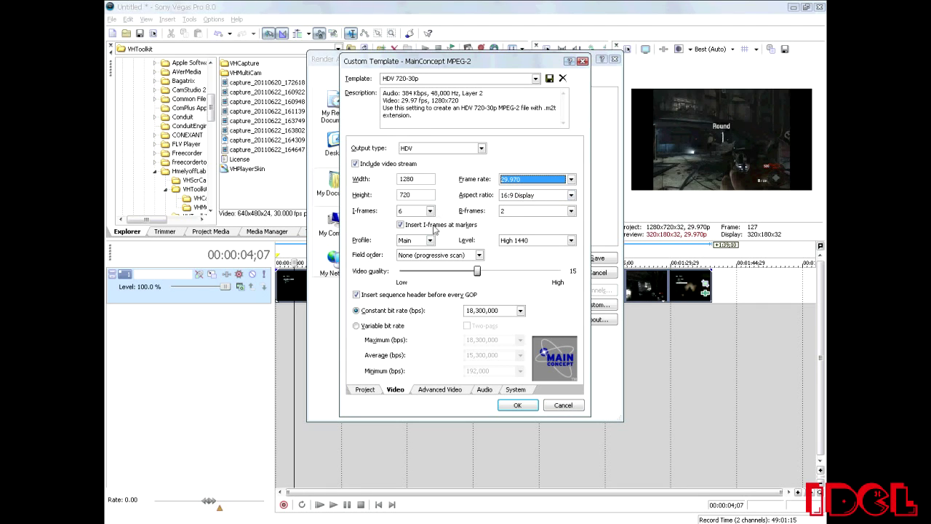
- Set the MPEG-2 video encoding profile to High and level to High 1440
{"action": "left_click", "coordinate": [429, 241]}
{"action": "left_click", "coordinate": [429, 244]}
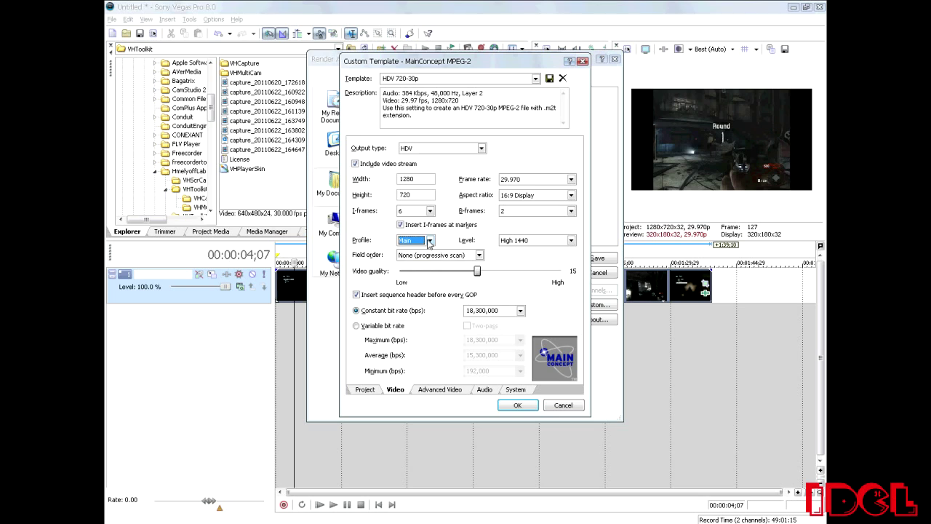
{"action": "left_click", "coordinate": [422, 244]}
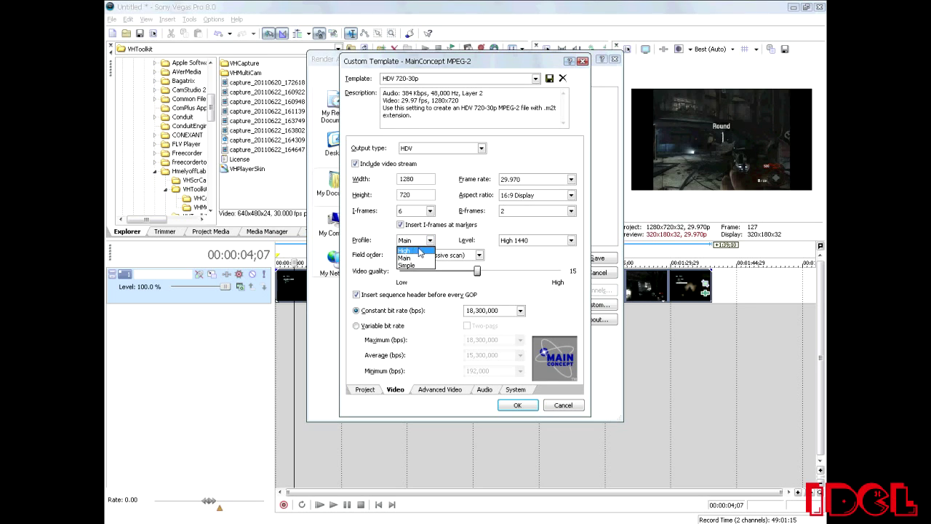
{"action": "left_click", "coordinate": [411, 251]}
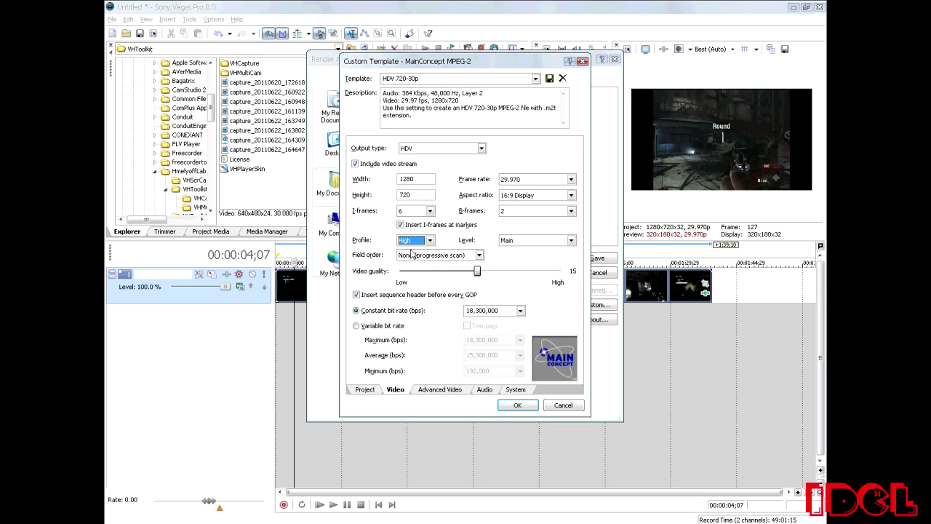
{"action": "left_click", "coordinate": [566, 241]}
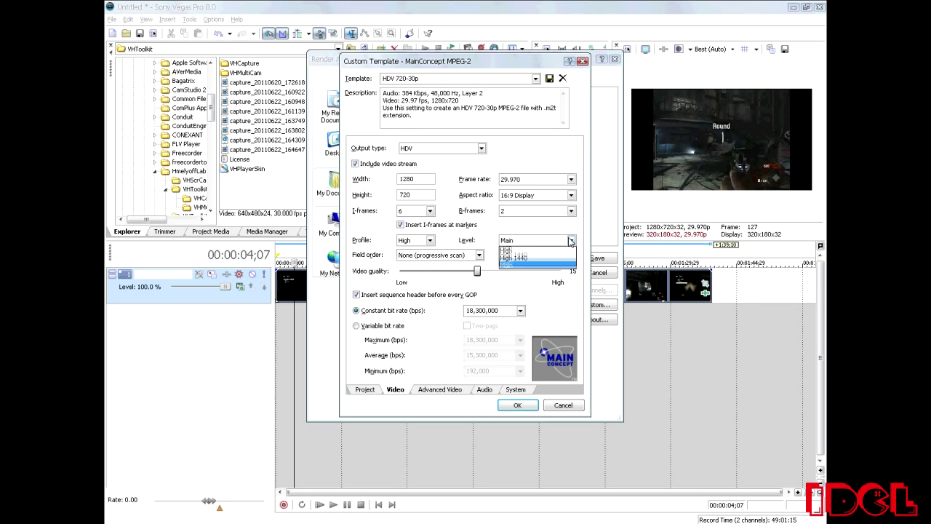
{"action": "left_click", "coordinate": [516, 258]}
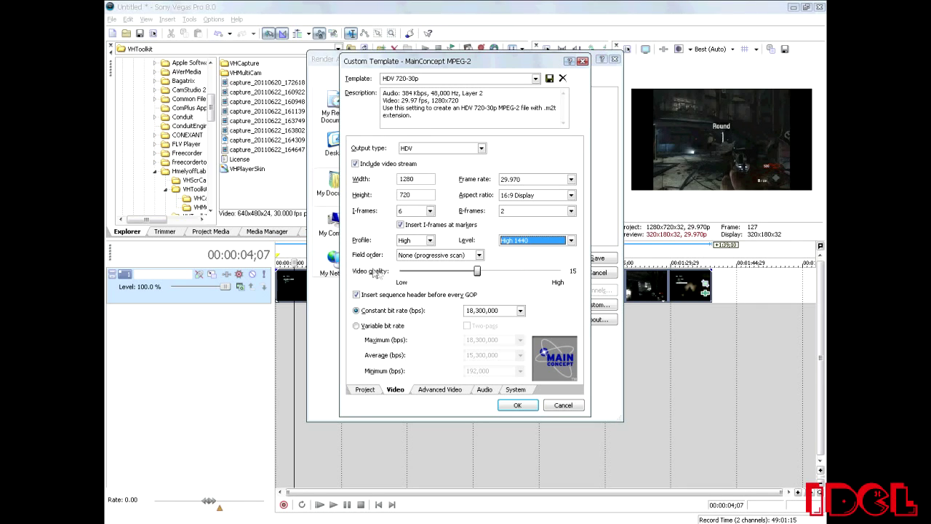
{"action": "left_click", "coordinate": [478, 271]}
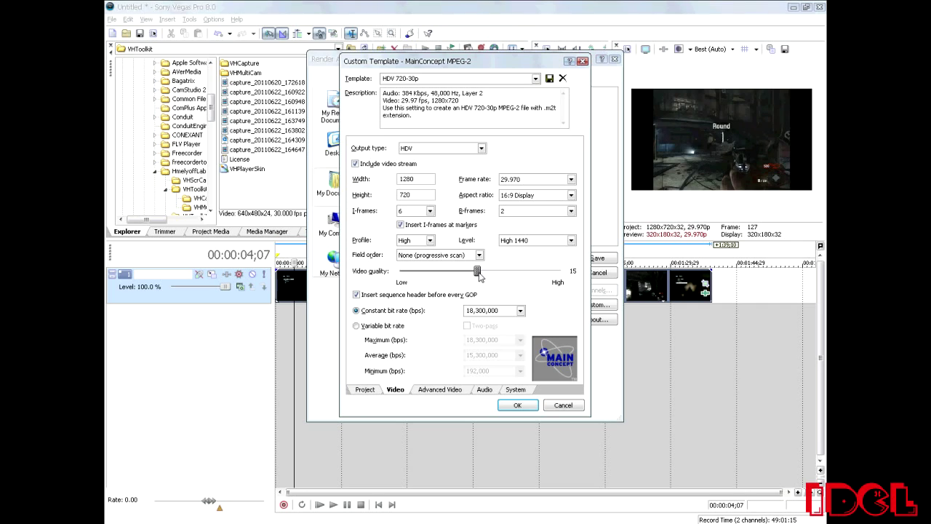
- Raise video quality to 20, check the Advanced Video, Audio and System tabs, and accept the template
{"action": "left_click_drag", "start_coordinate": [478, 274], "coordinate": [519, 277]}
{"action": "left_click", "coordinate": [452, 390]}
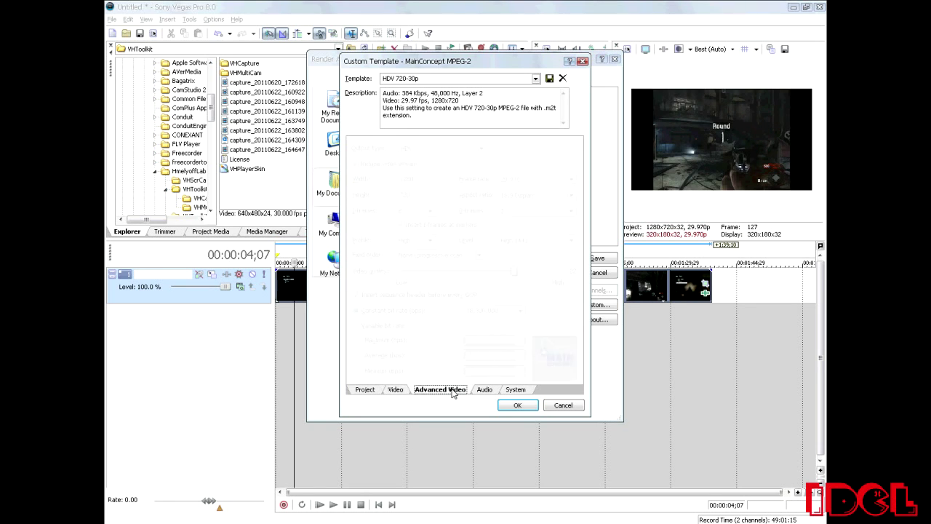
{"action": "left_click", "coordinate": [484, 390]}
{"action": "left_click", "coordinate": [515, 390]}
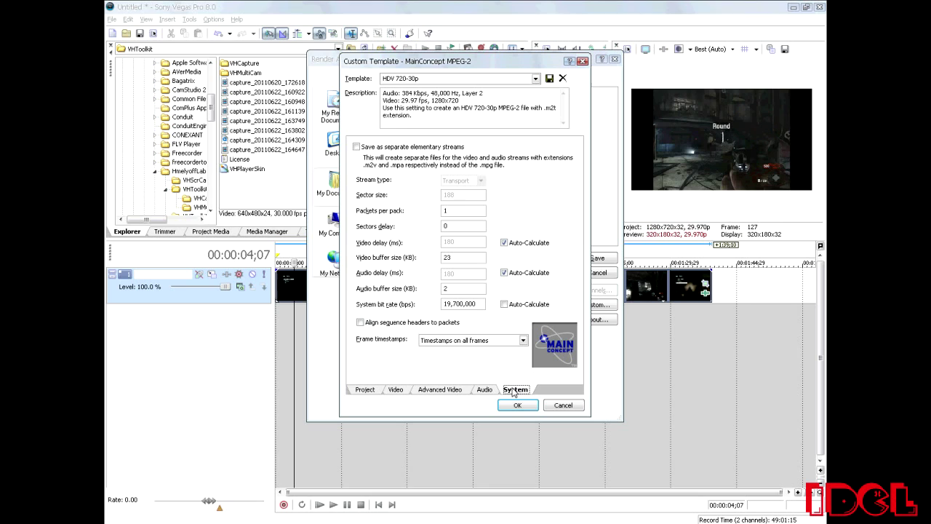
{"action": "left_click", "coordinate": [515, 405]}
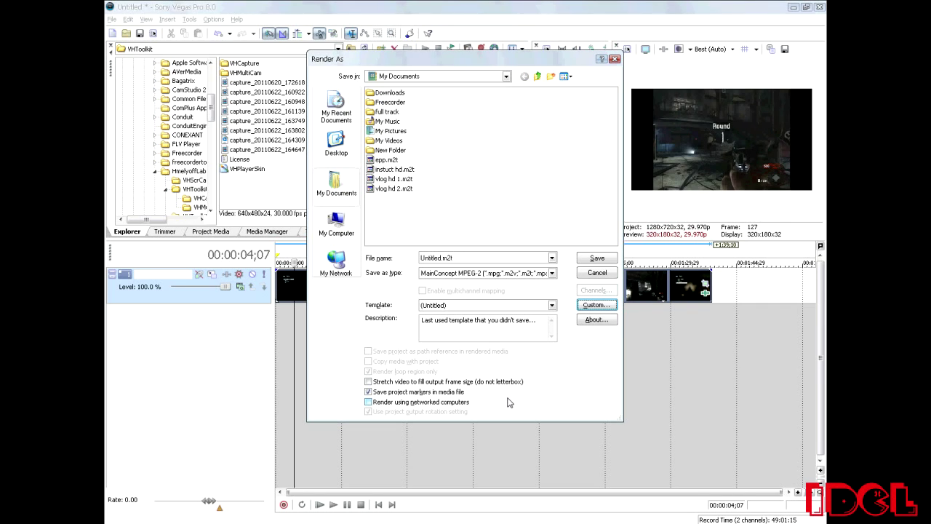
- Render the project to Untitled.m2t in My Documents
{"action": "left_click", "coordinate": [487, 259]}
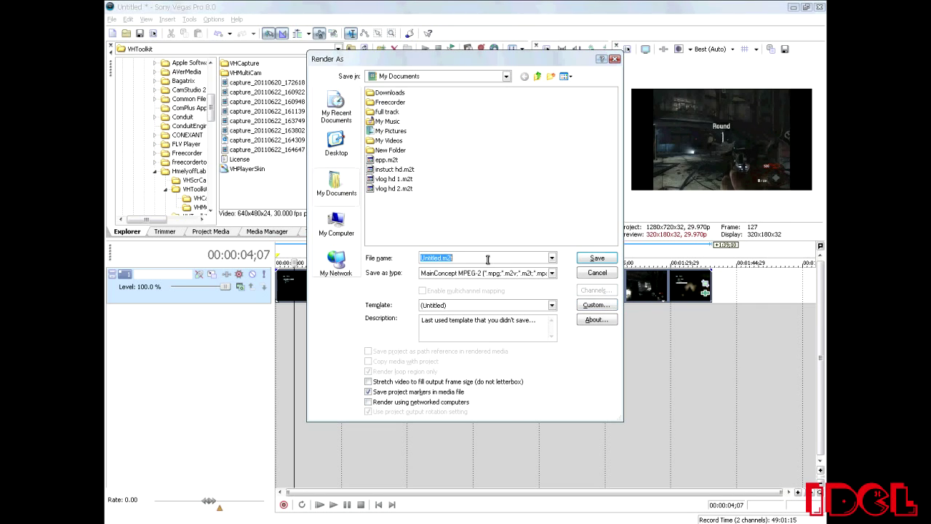
{"action": "left_click", "coordinate": [595, 259]}
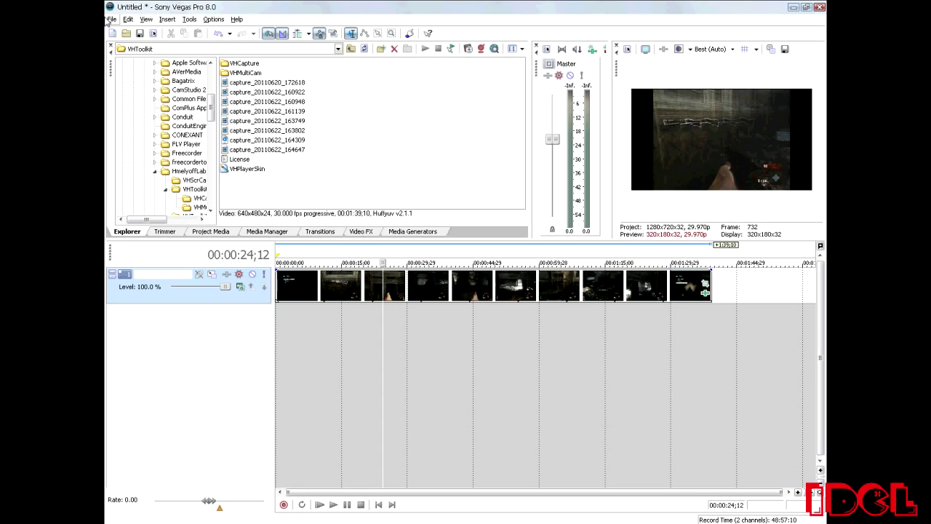